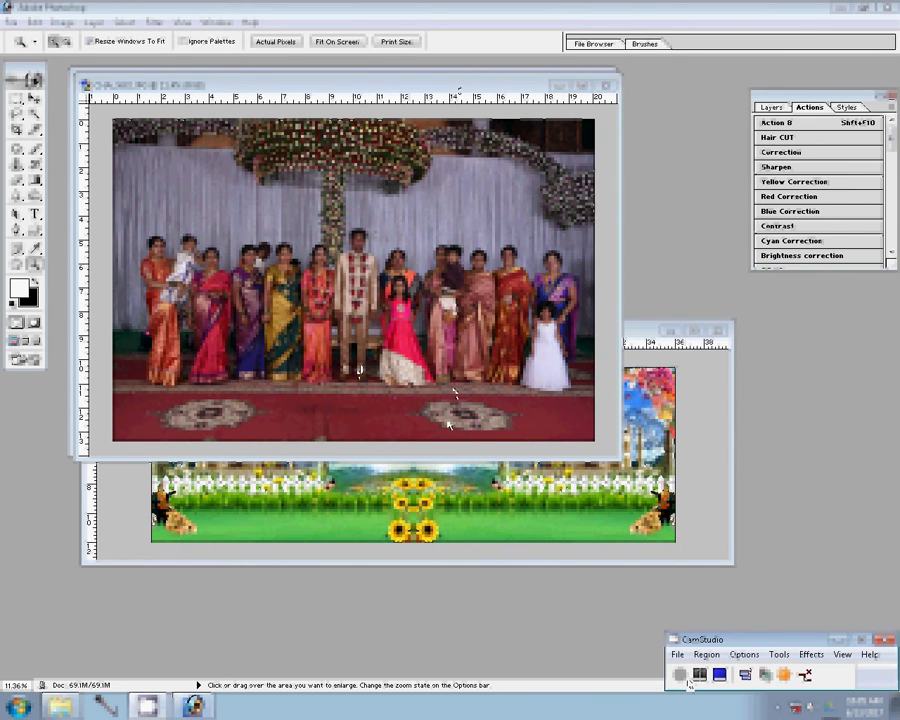
- Resize the first family group photo to 2400 pixels wide
key(ctrl+alt+i)
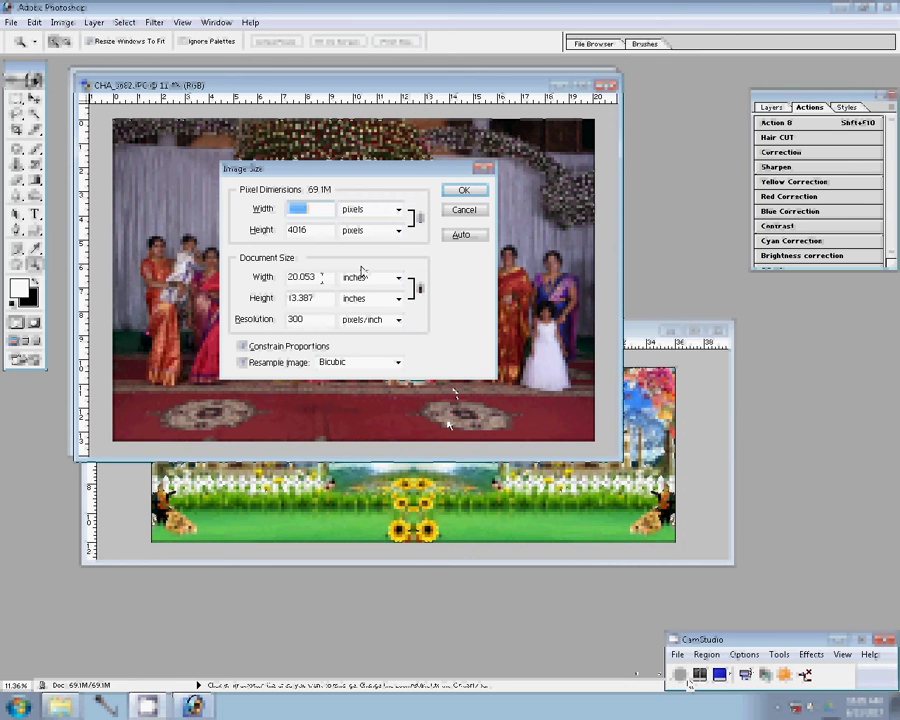
text(9000)
text(2400)
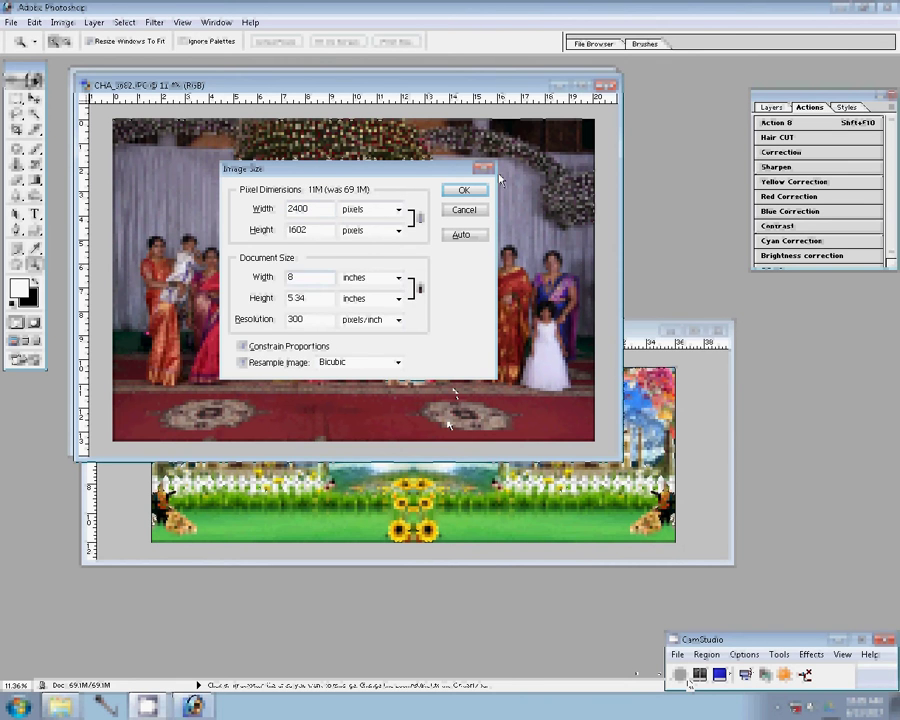
click(463, 190)
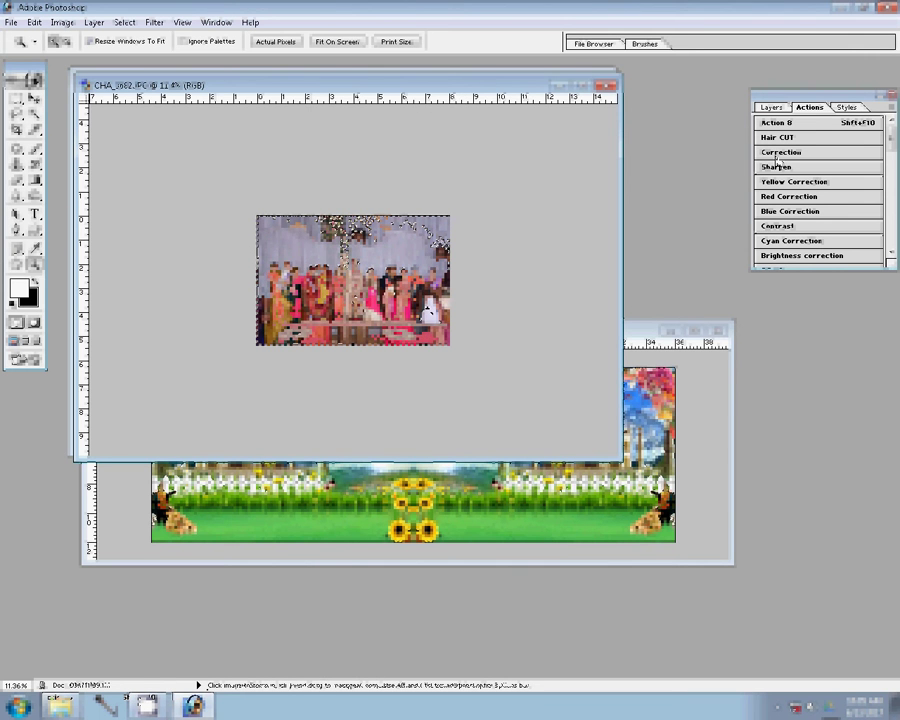
- Drag the photo into the banner's bottom-right corner as Layer 1
key(v)
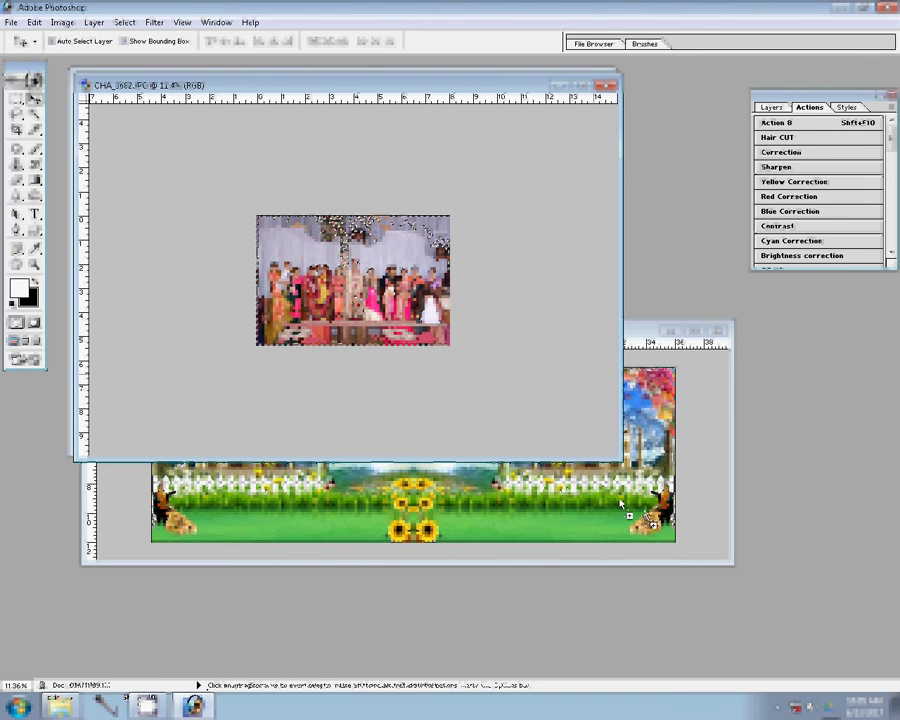
drag(428, 310, 443, 352)
drag(620, 495, 625, 485)
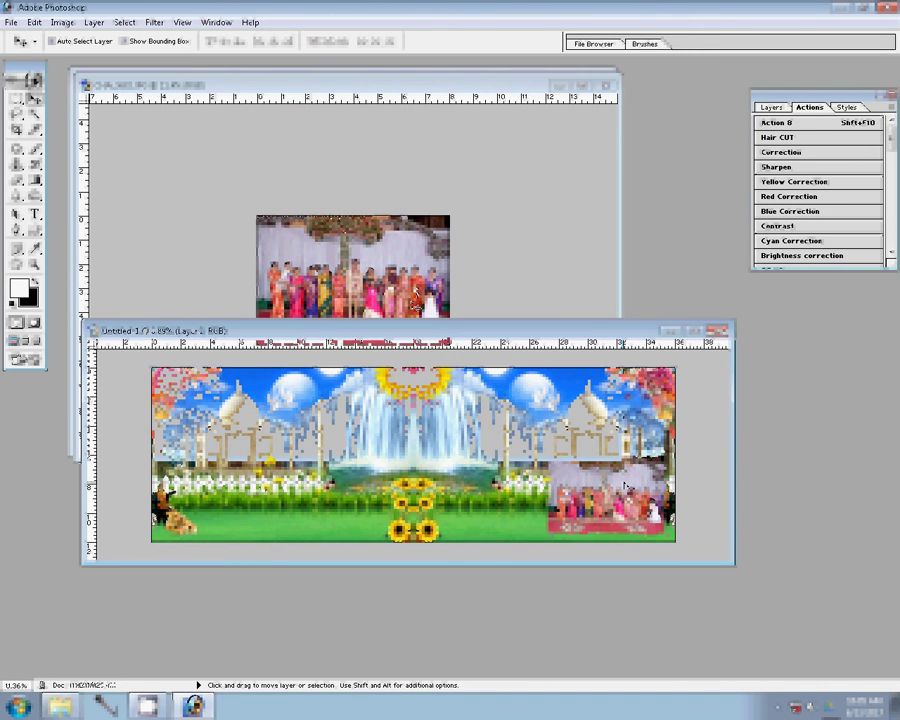
click(288, 238)
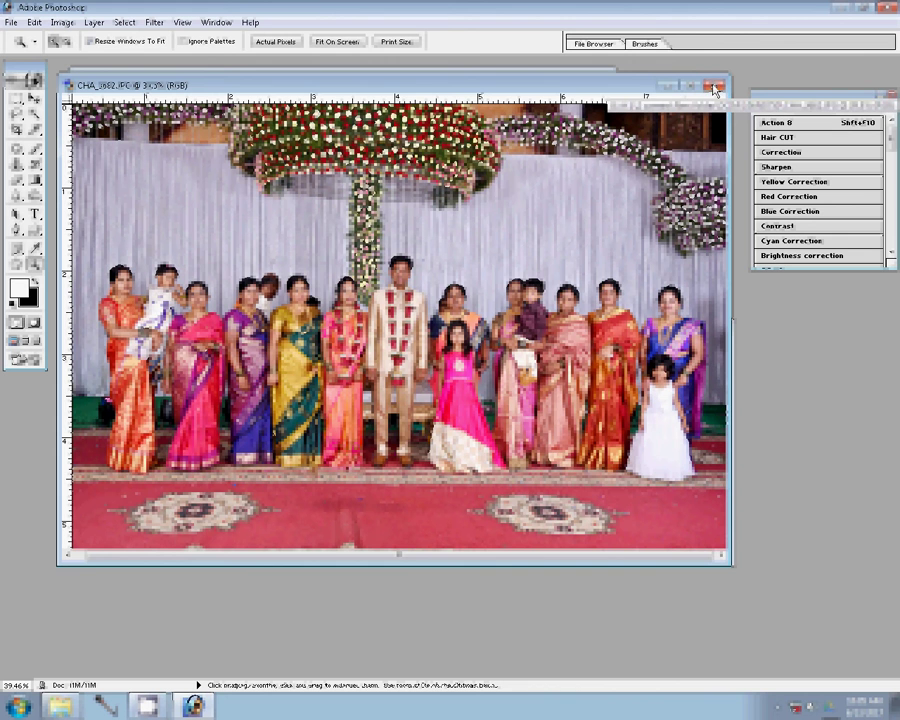
- Close the first group photo without saving and make CHA_3678 the active document
click(713, 89)
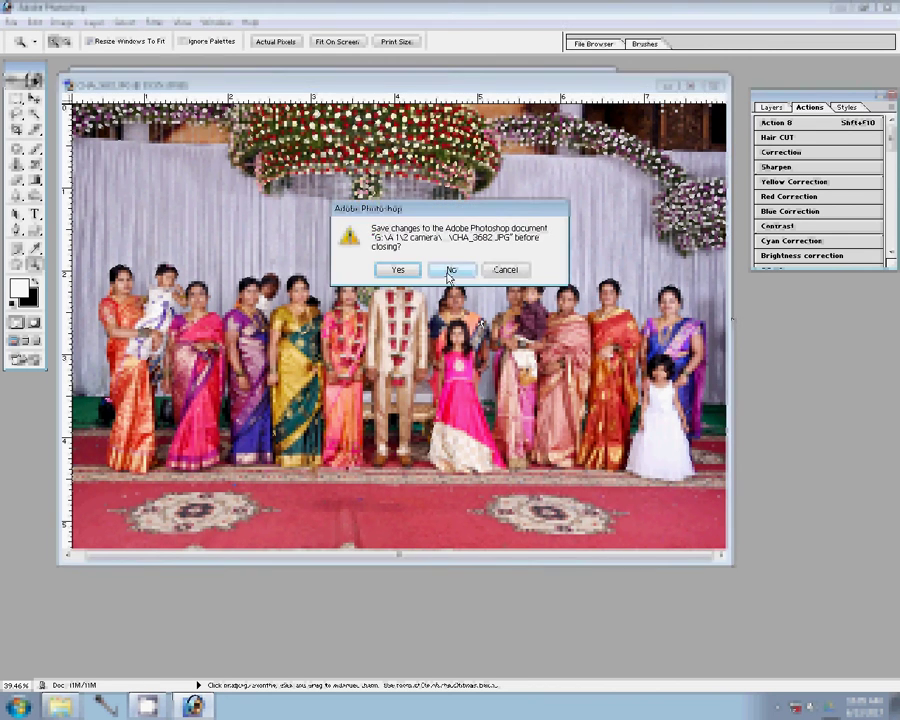
click(449, 272)
click(449, 281)
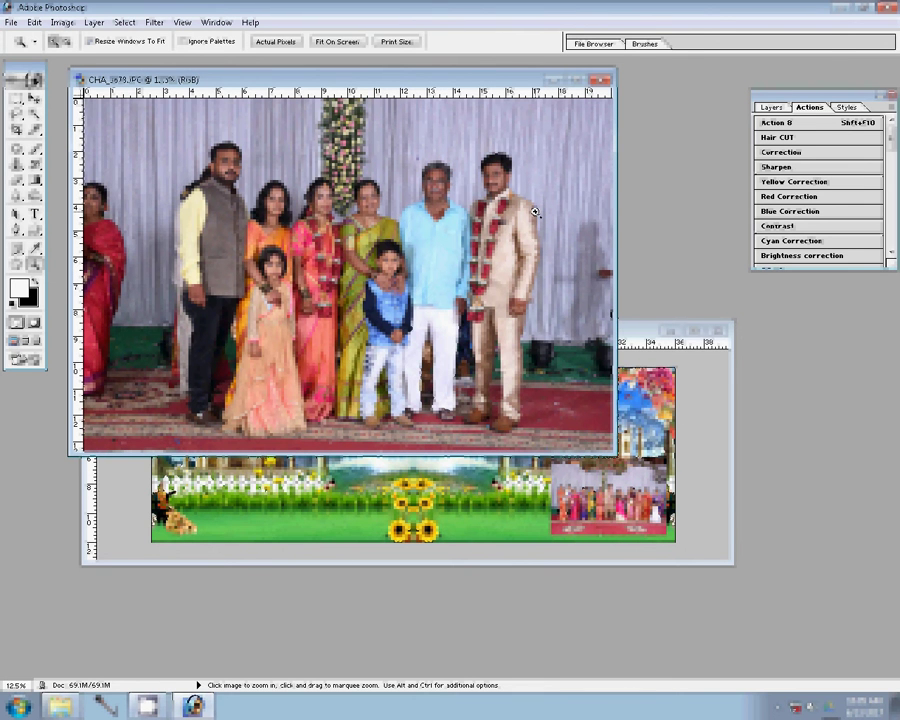
- Resize CHA_3678 through Image Size and run the sharpen action on it
key(ctrl+alt+i)
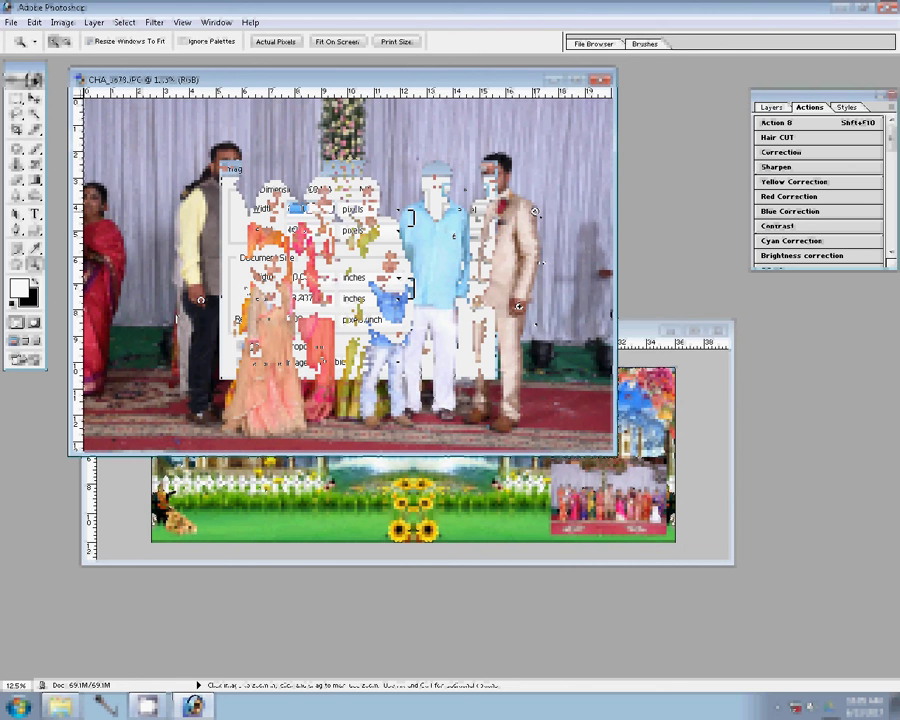
key(Escape)
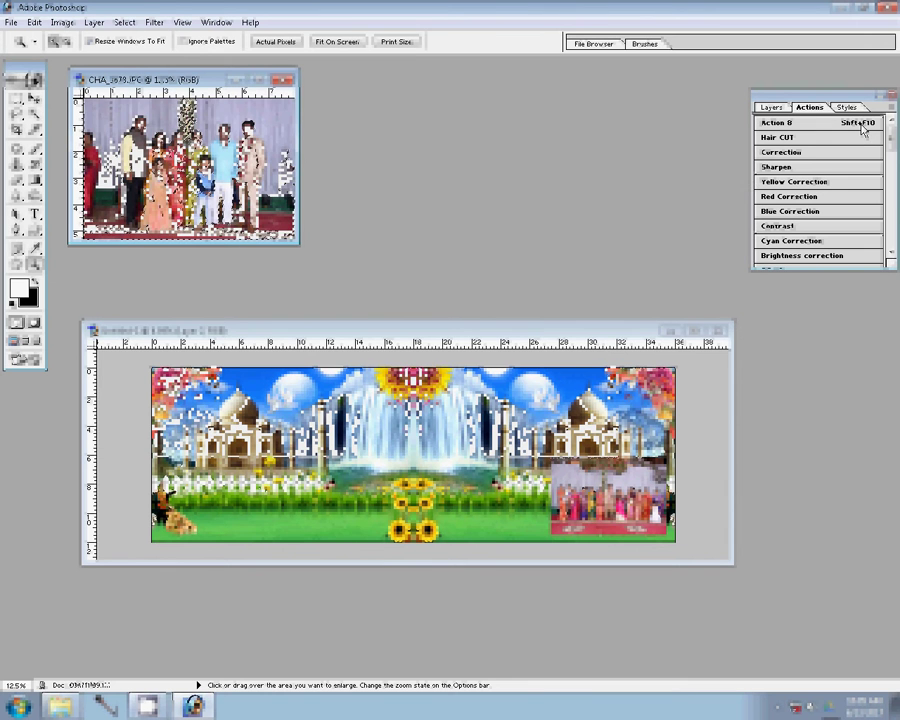
click(790, 170)
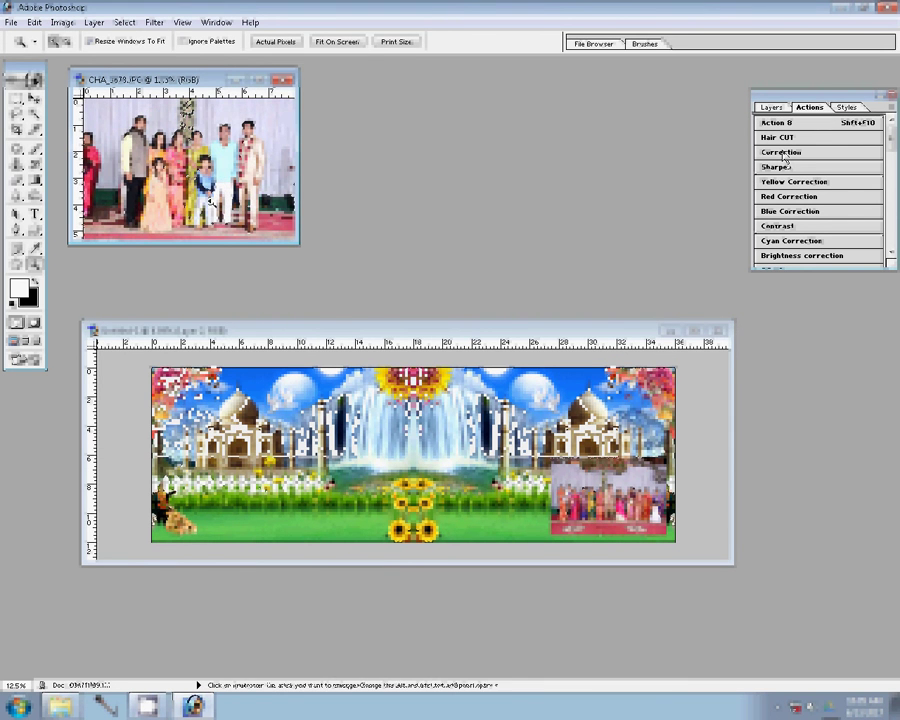
- Move CHA_3678 into the banner's lower middle, then close its window
key(v)
drag(345, 315, 482, 462)
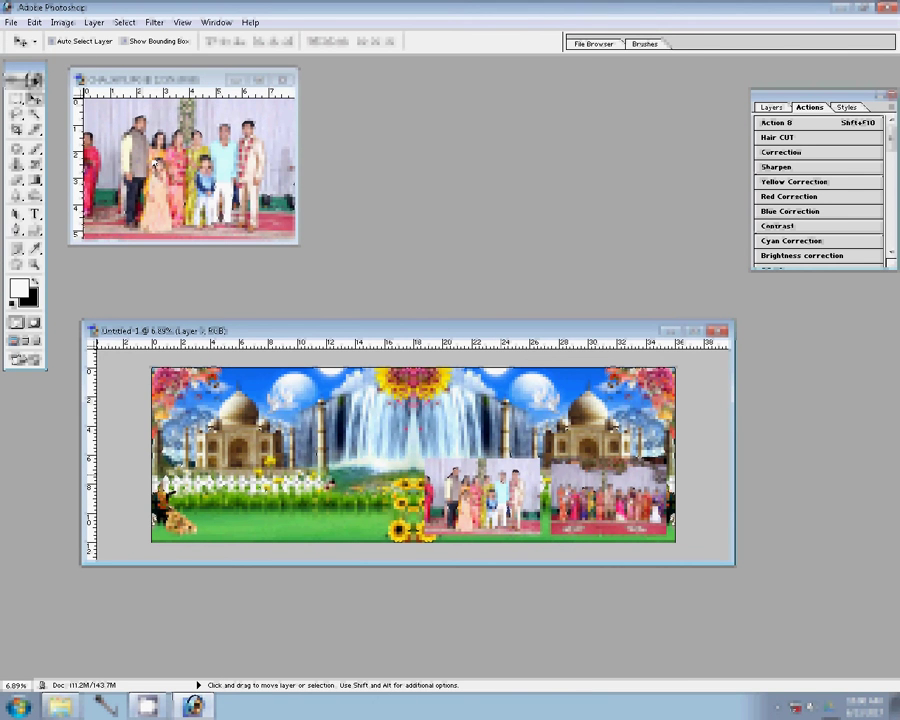
click(288, 80)
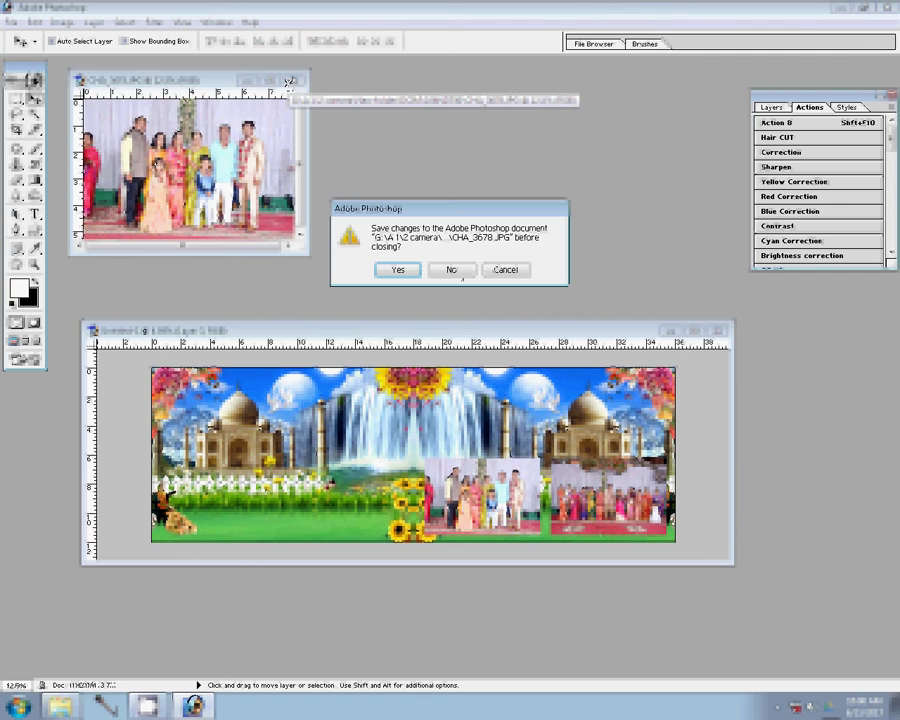
- Discard the photo, file CHA_3678 and CHA_3682 into Delete, and select CHA_3691
click(453, 270)
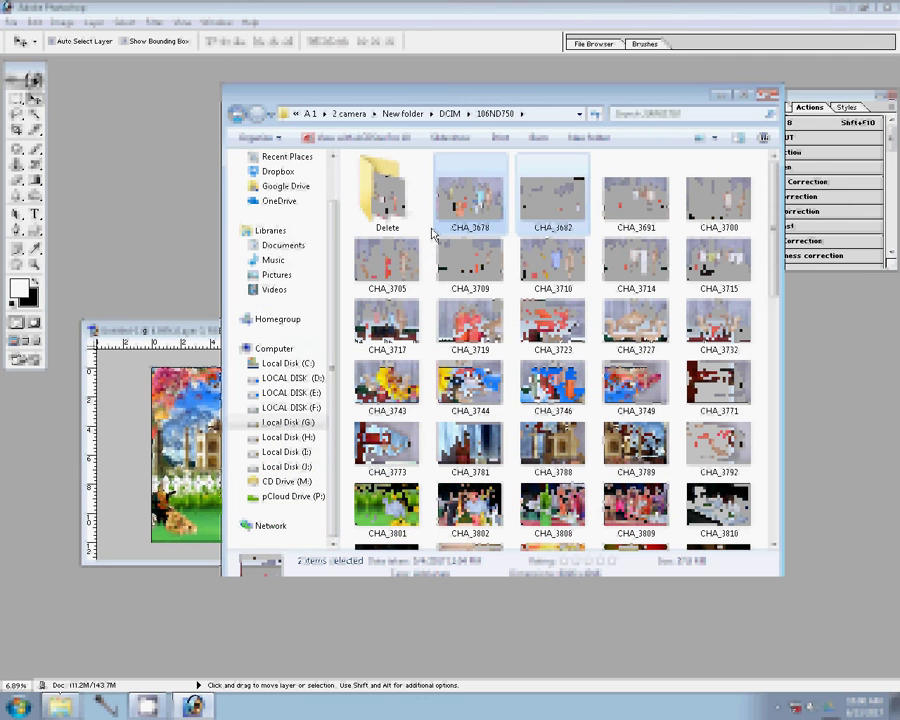
drag(388, 235, 387, 233)
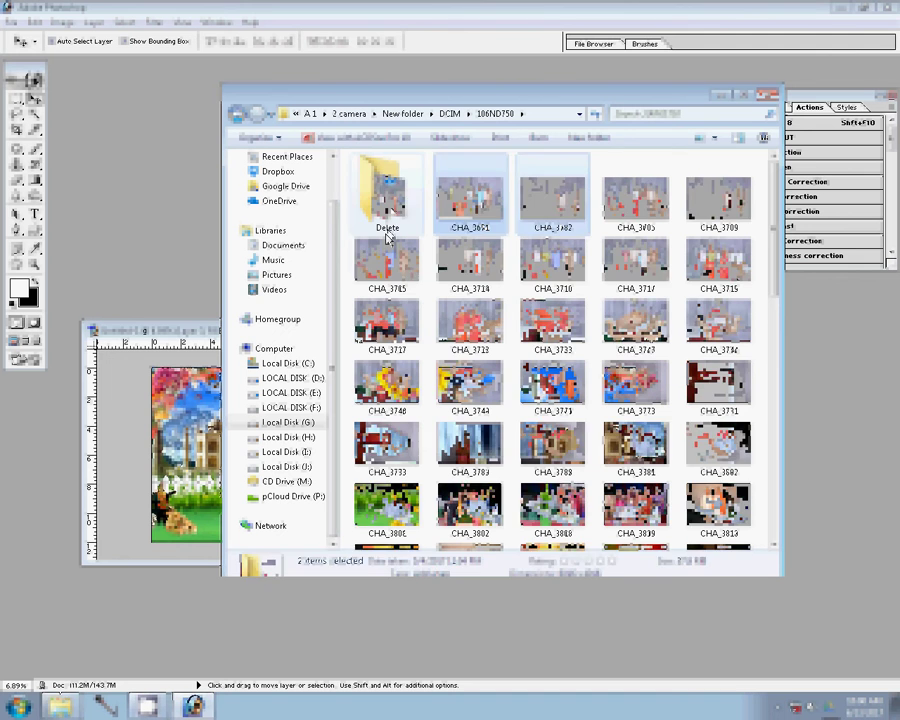
click(447, 212)
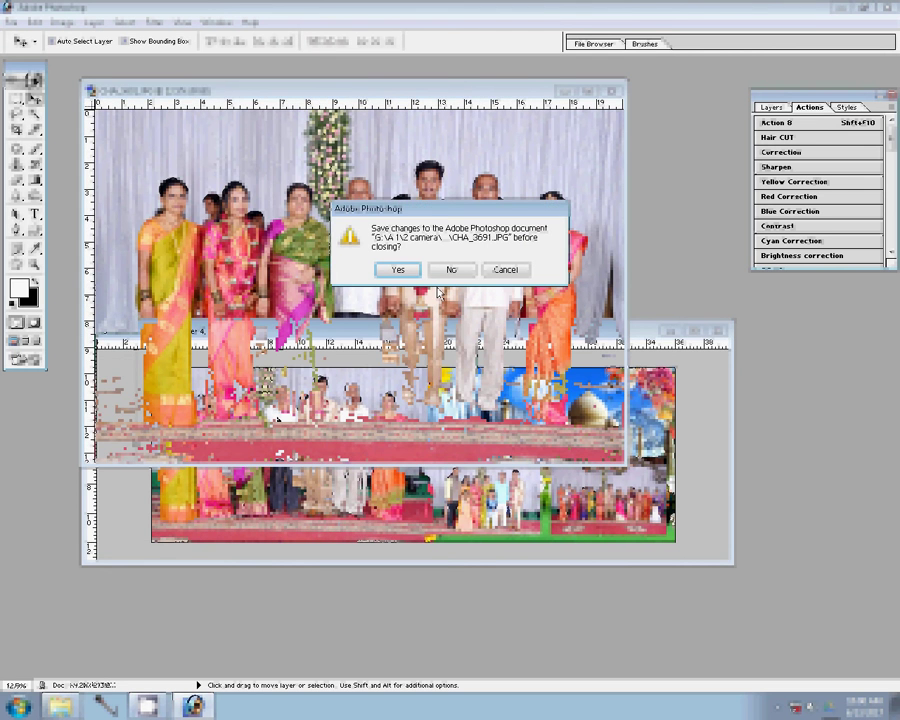
- Close CHA_3691 unsaved and drag CHA_3705 from Explorer into Photoshop
click(451, 269)
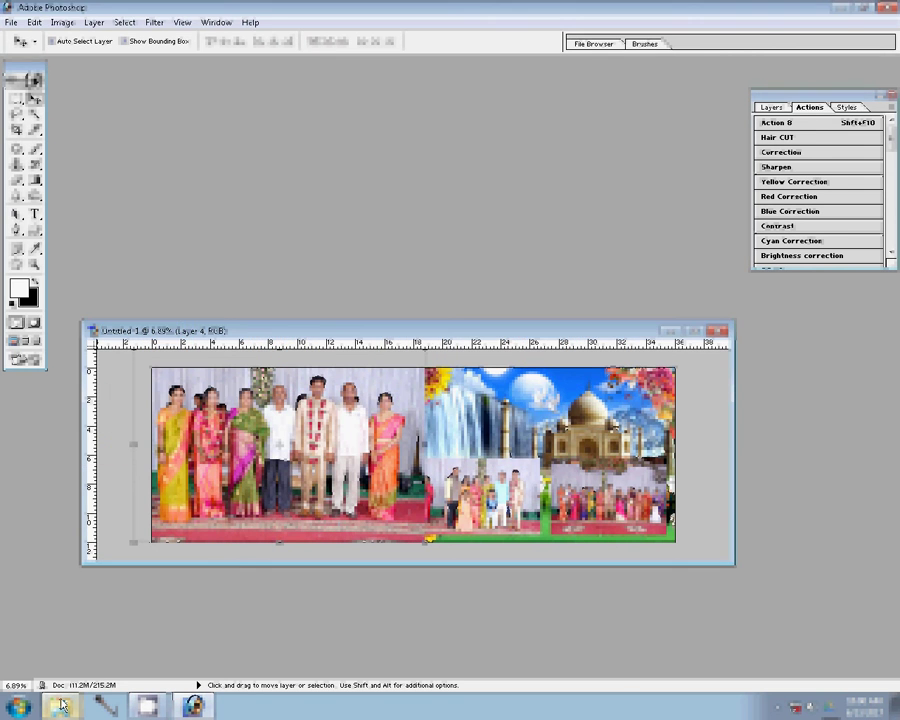
click(62, 705)
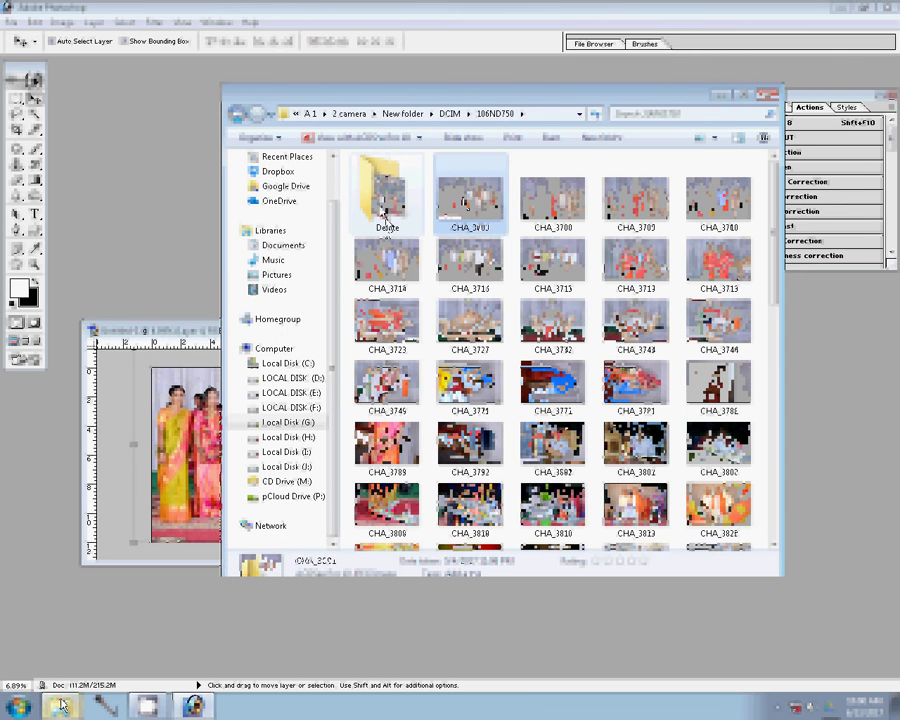
click(553, 213)
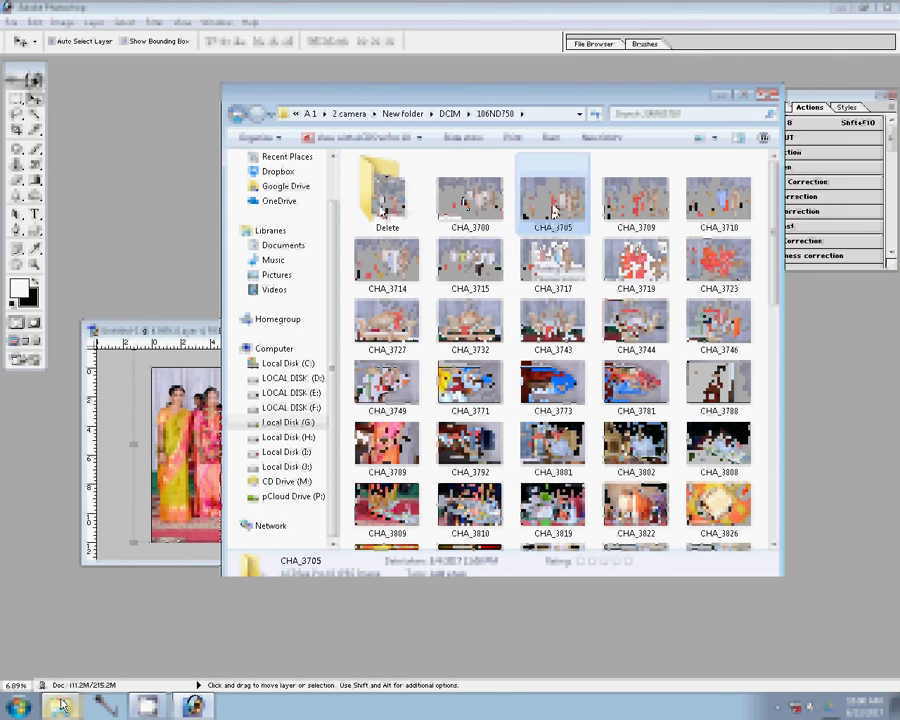
drag(553, 213, 157, 221)
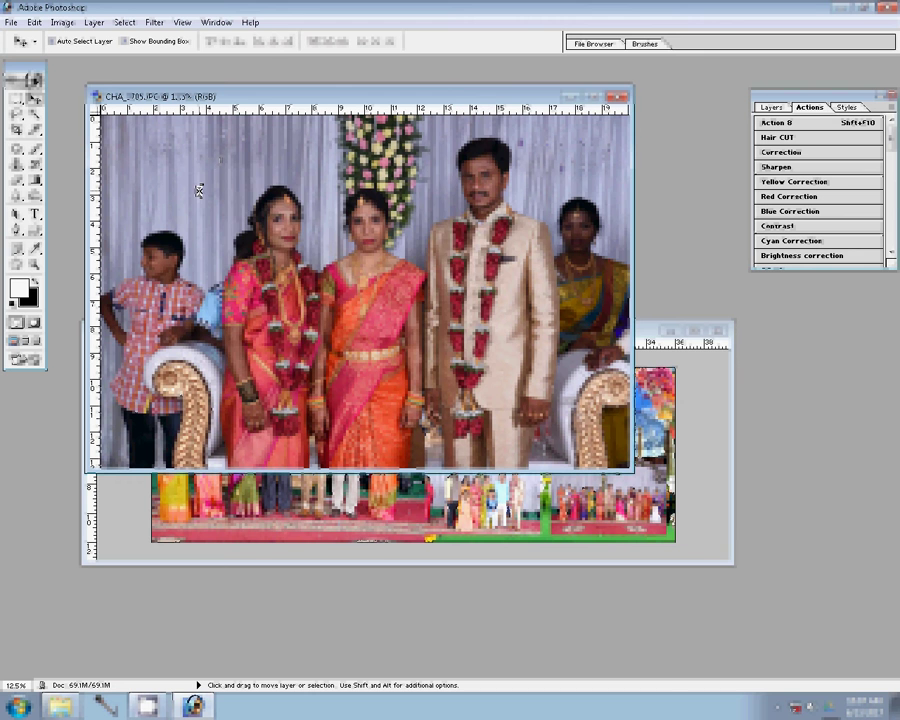
- Resize CHA_3705, colour-correct it, and place it in the banner's middle right
key(ctrl+alt+i)
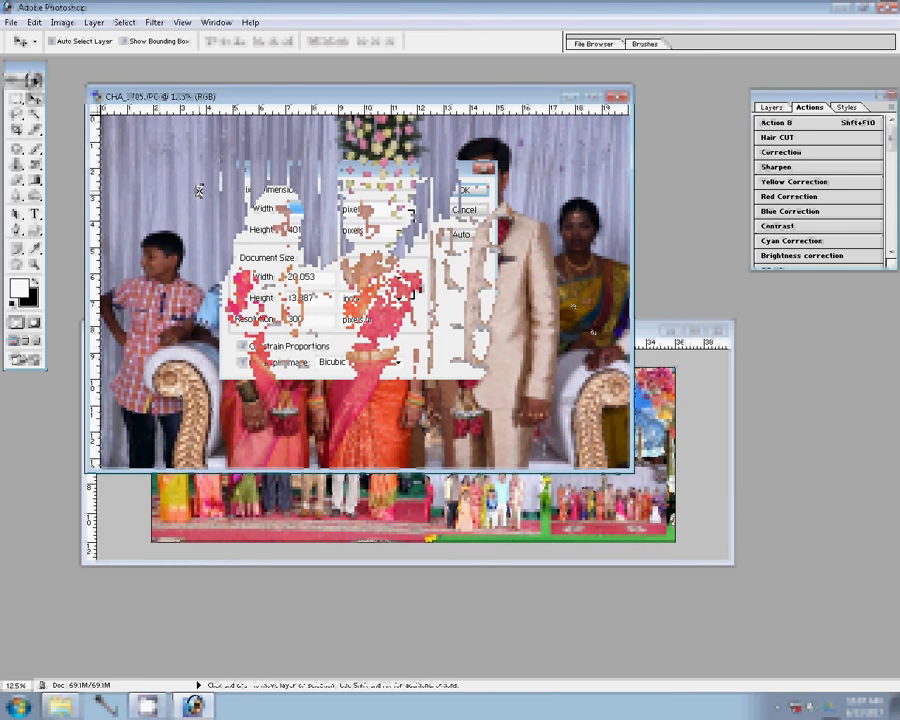
text(33)
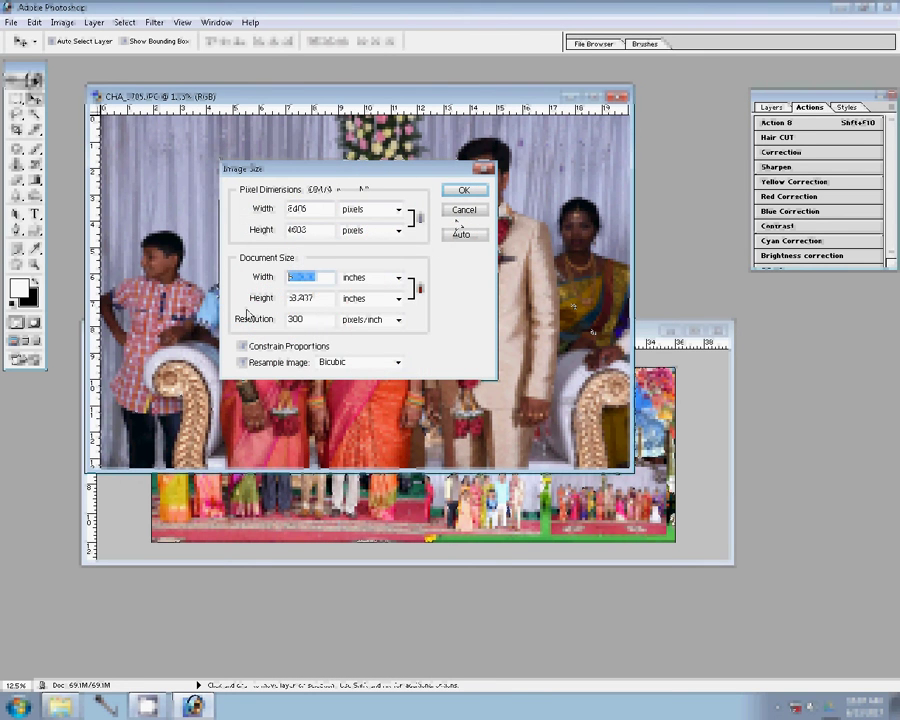
key(Return)
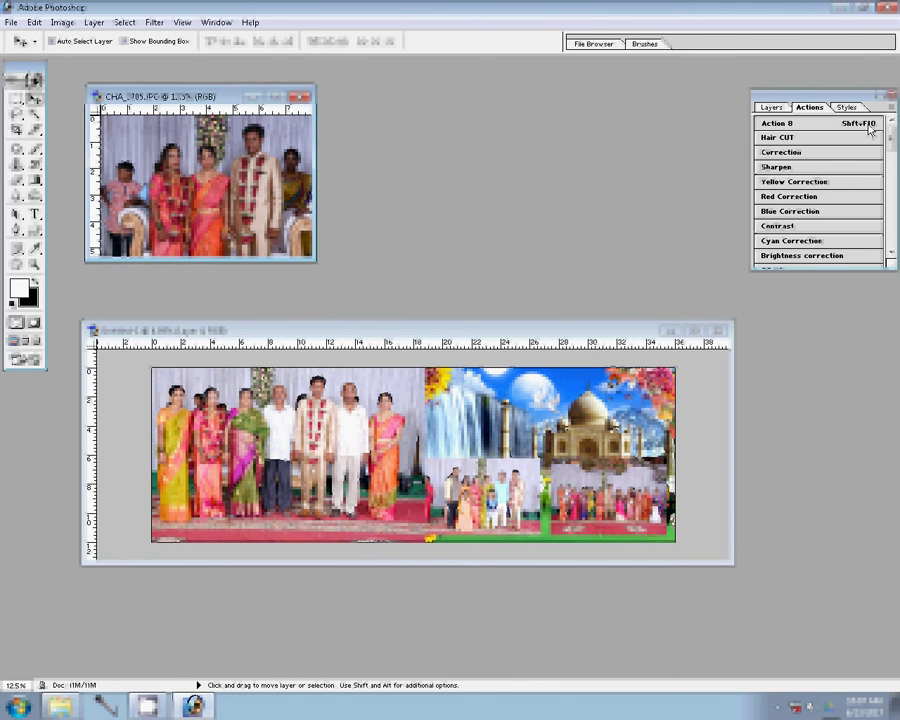
click(800, 152)
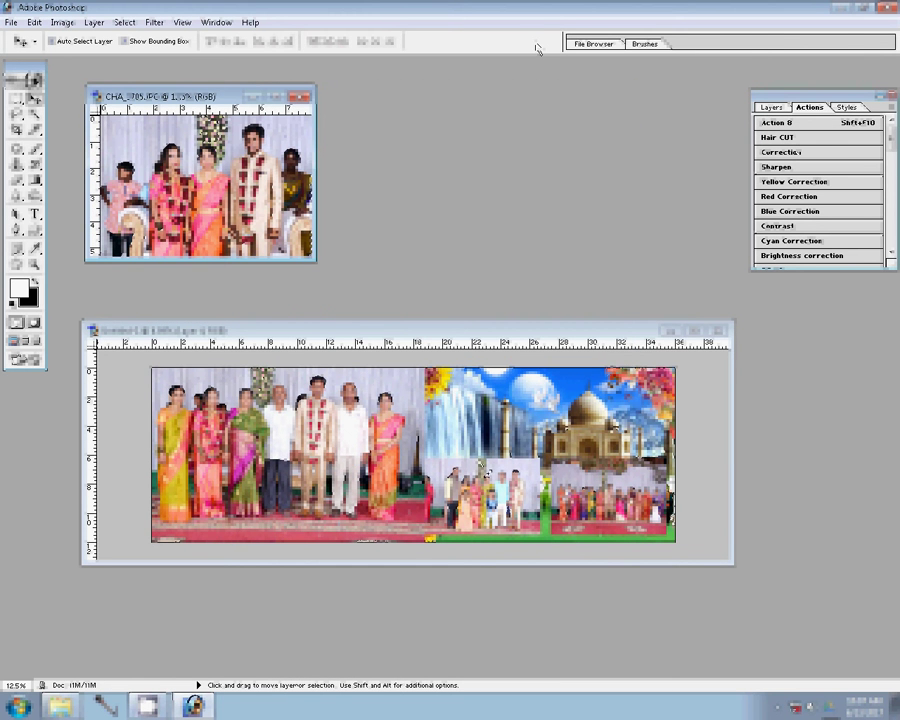
drag(200, 175, 490, 450)
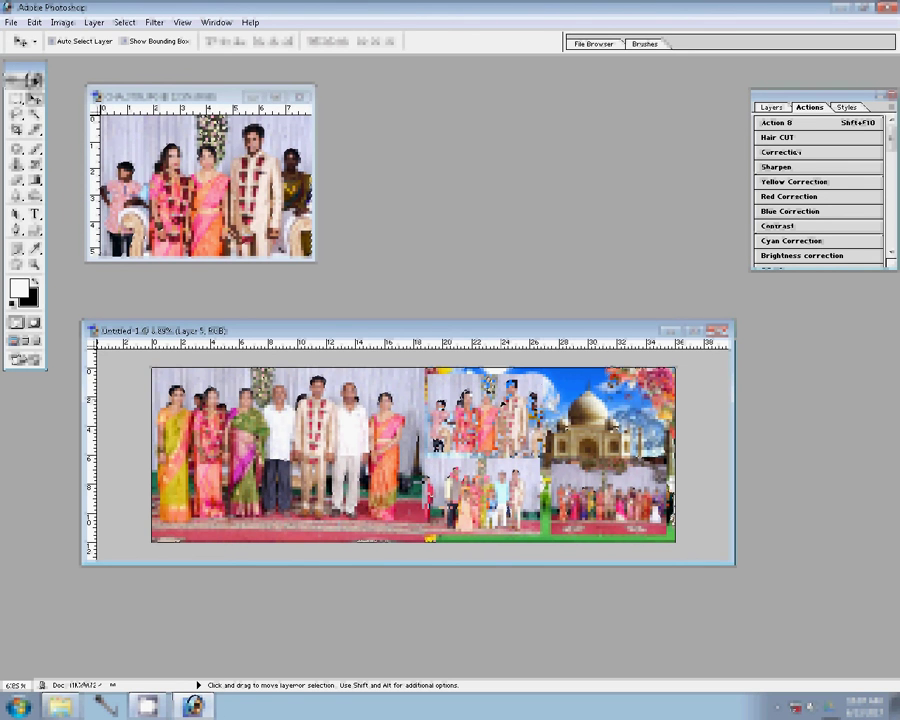
- Close CHA_3705 without saving and bring the camera photo folder back up
click(297, 112)
click(299, 96)
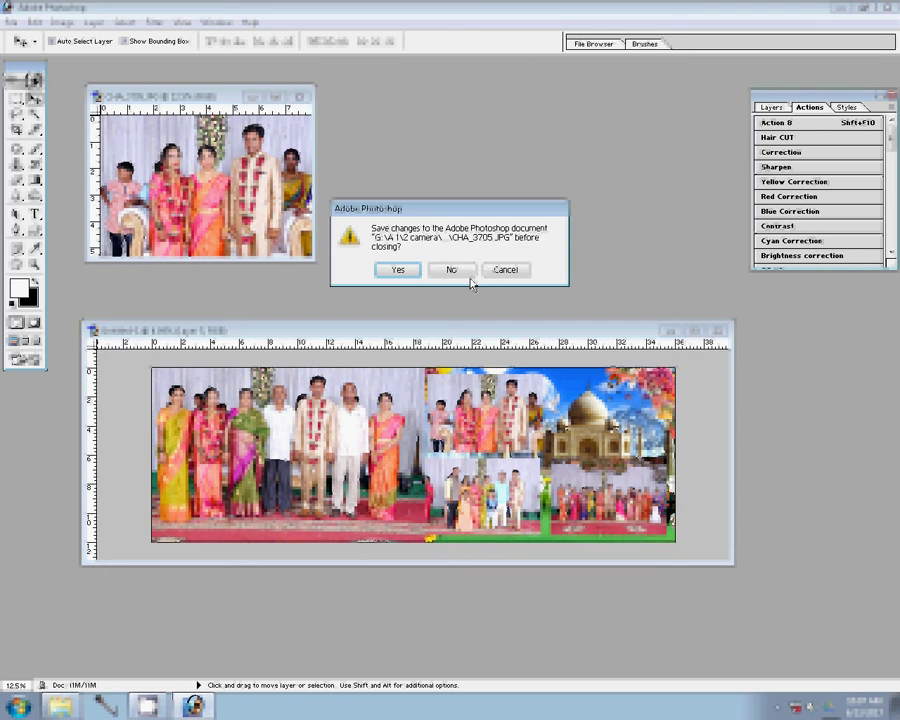
click(462, 272)
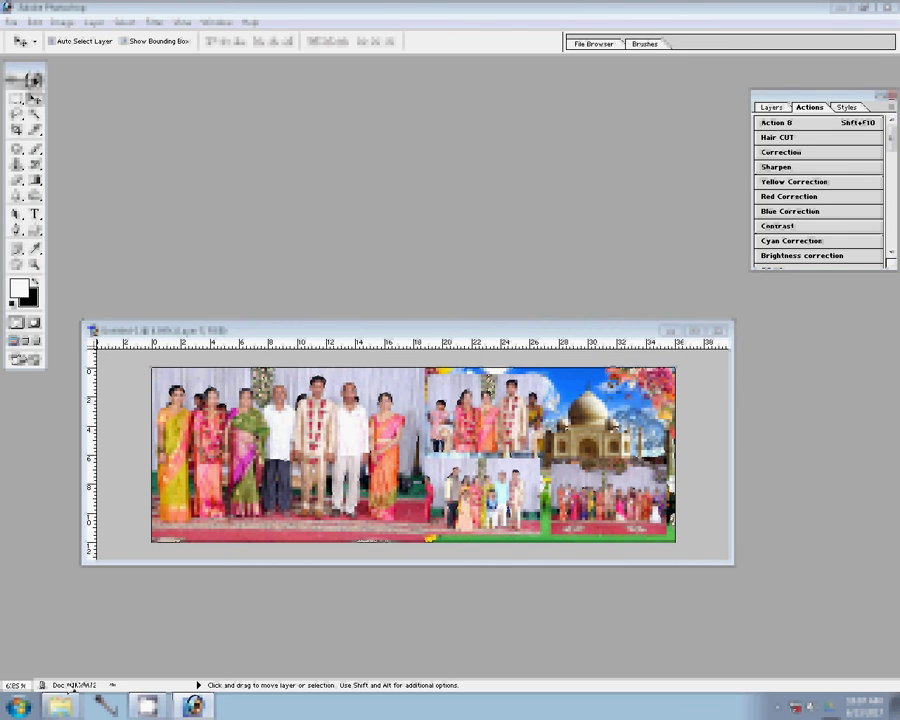
click(64, 702)
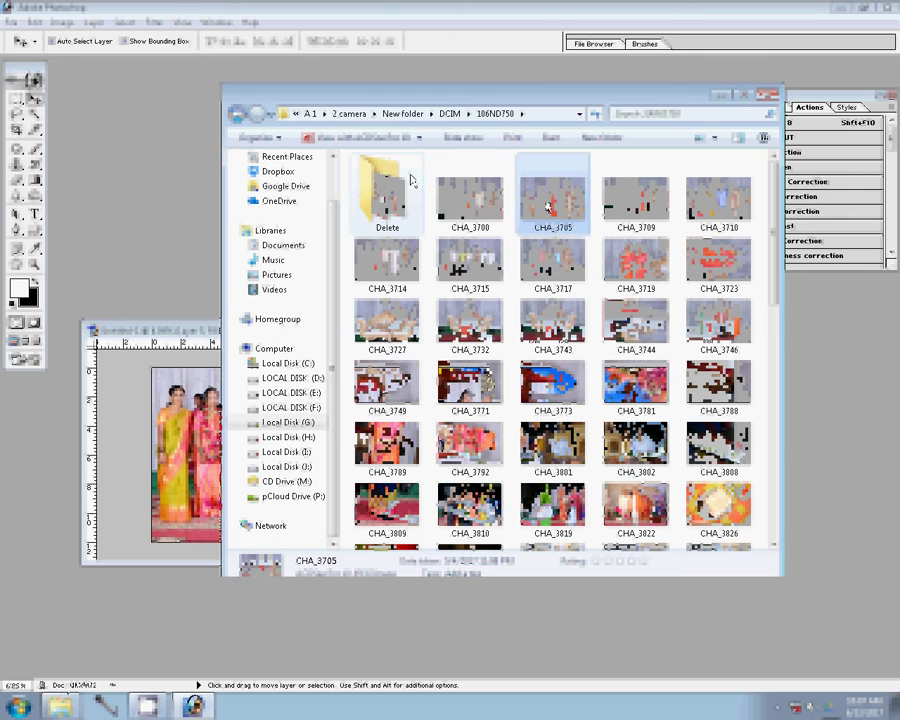
- File CHA_3705 into Delete, then resize CHA_3710 and run the colour Correction action
drag(410, 180, 385, 195)
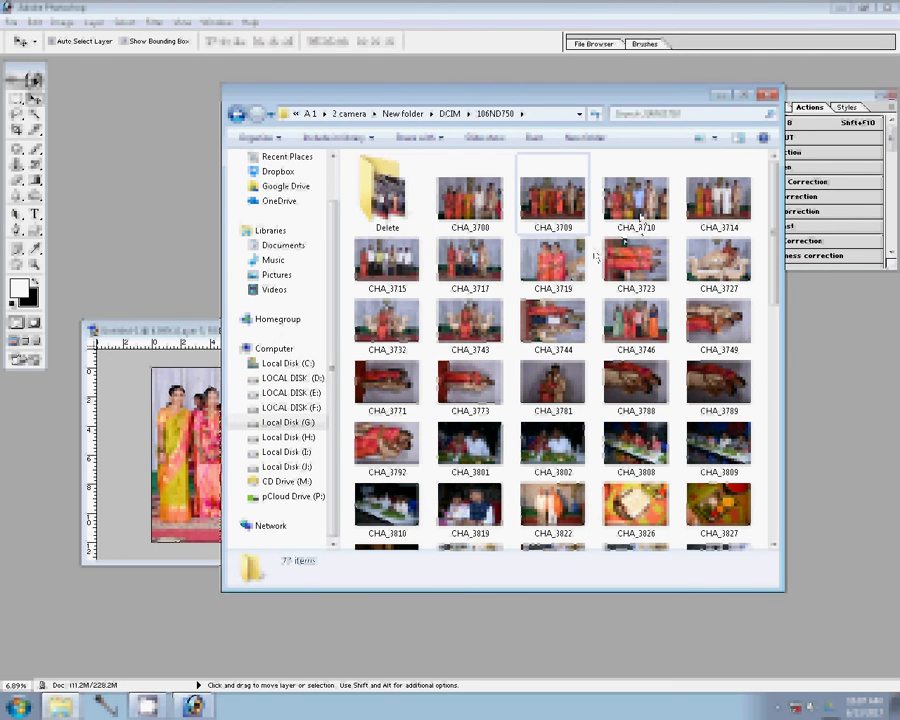
mouse_move(636, 199)
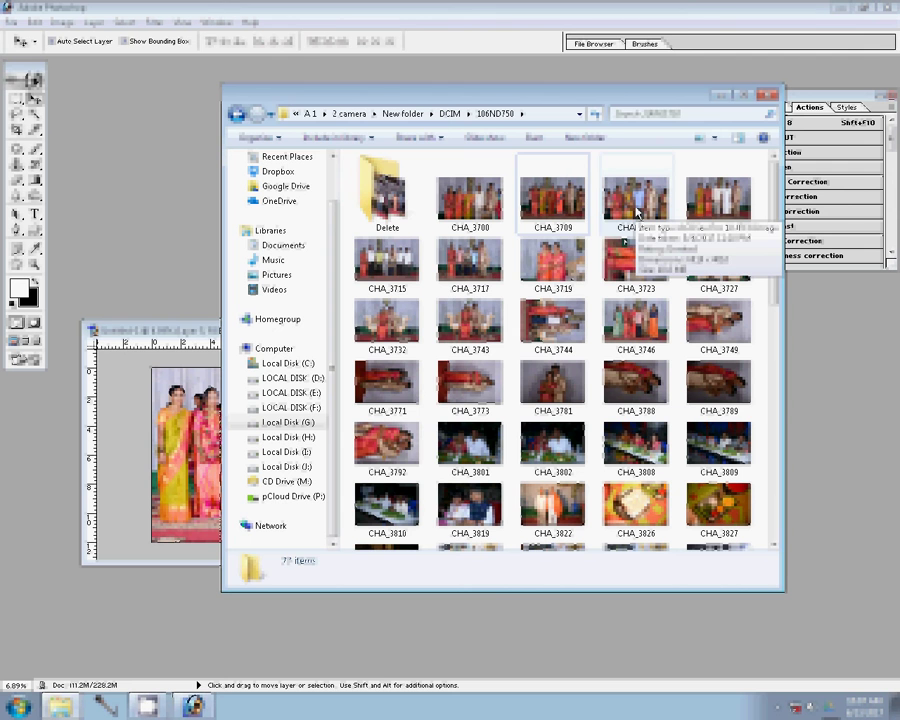
click(637, 212)
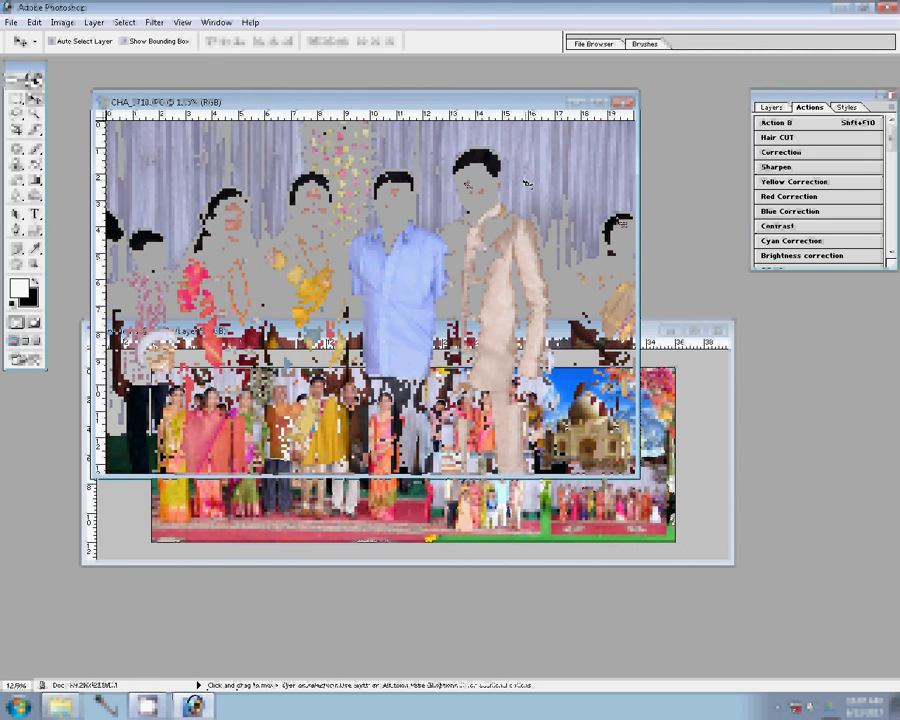
key(ctrl+alt+i)
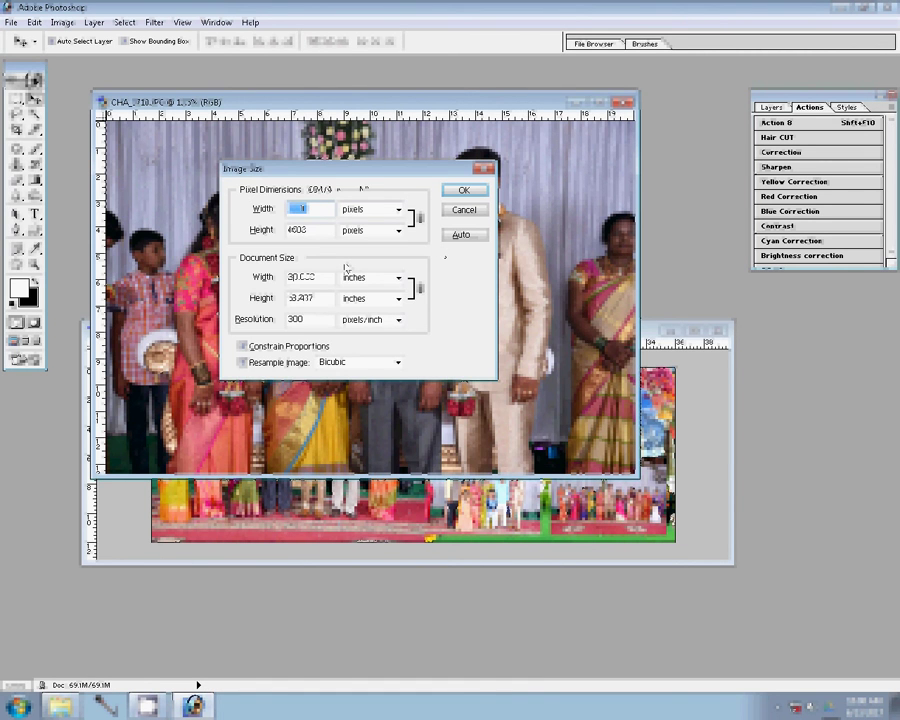
click(470, 190)
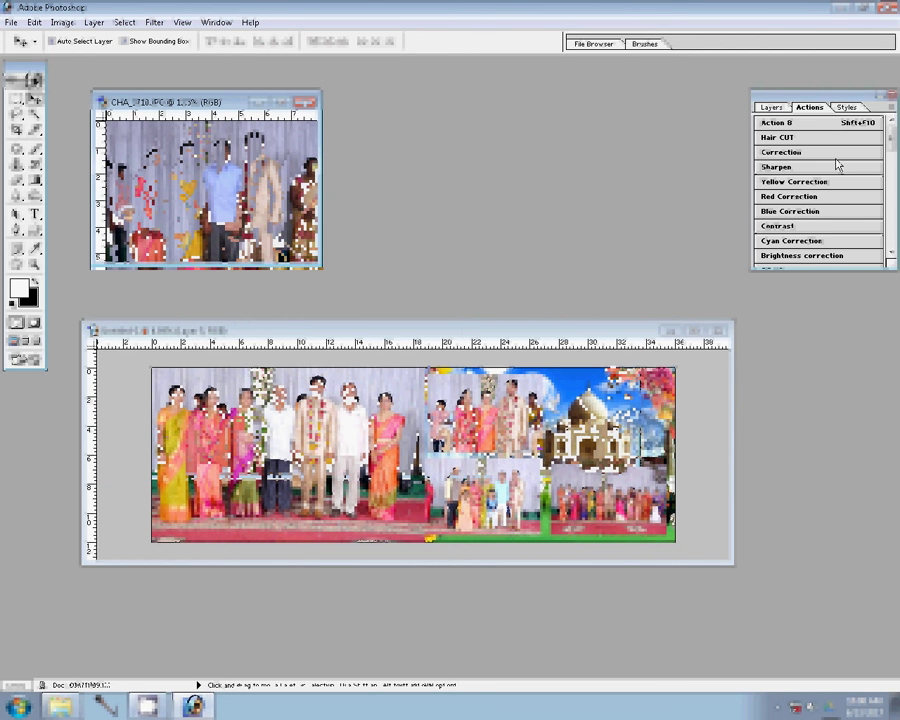
click(800, 155)
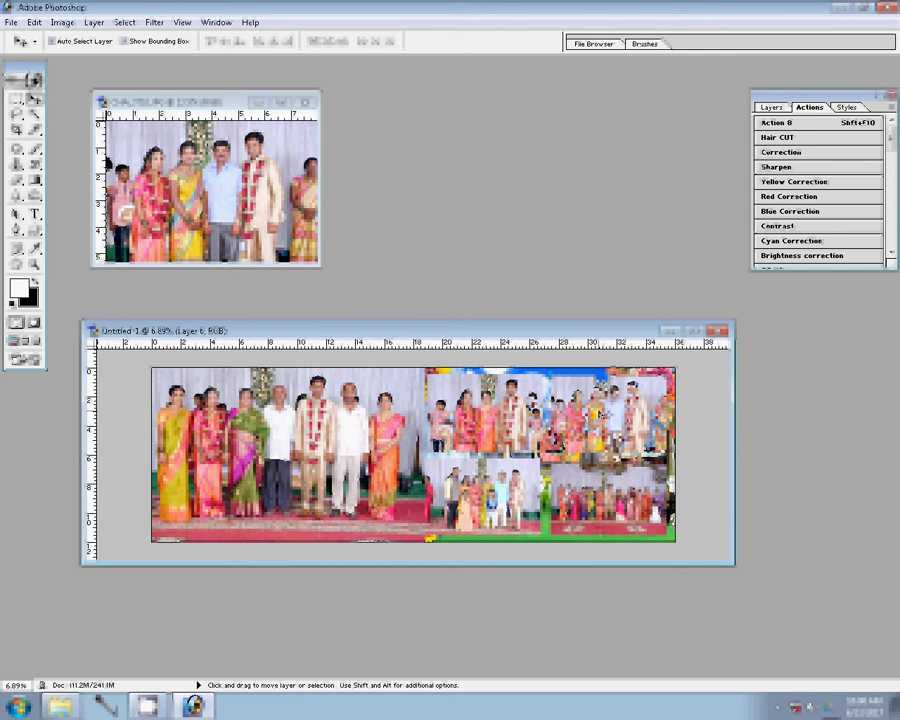
- Close CHA_3710 and add a Stroke layer effect to Layer 6
click(305, 104)
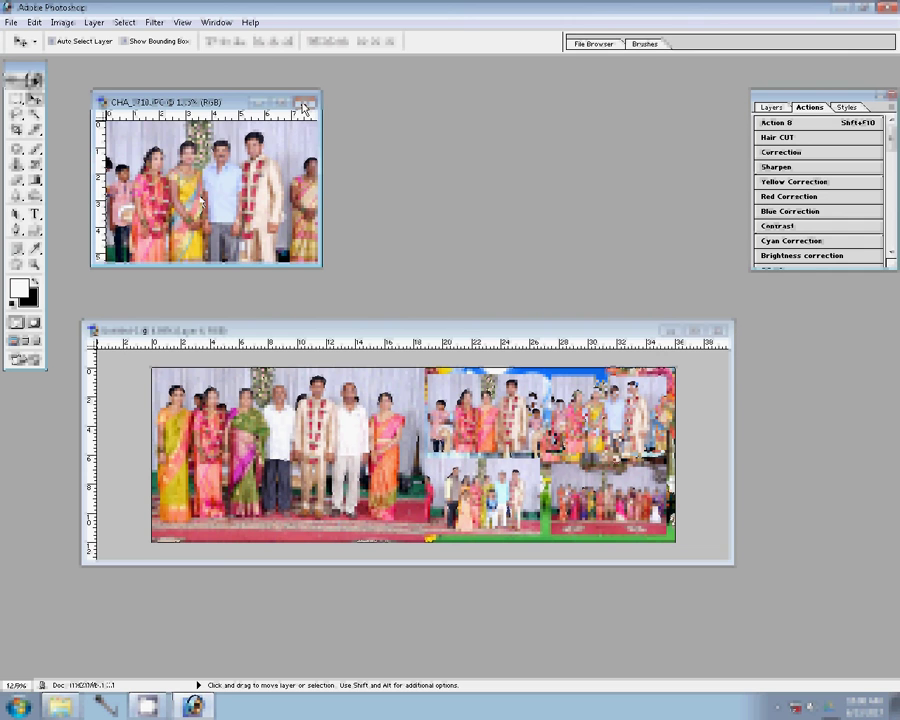
click(305, 104)
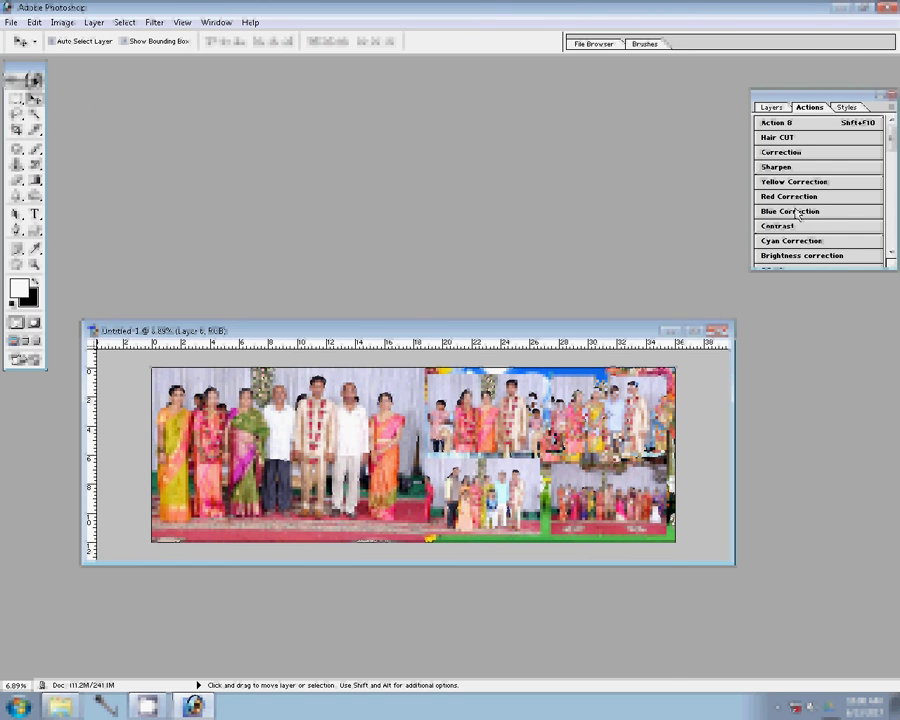
click(773, 109)
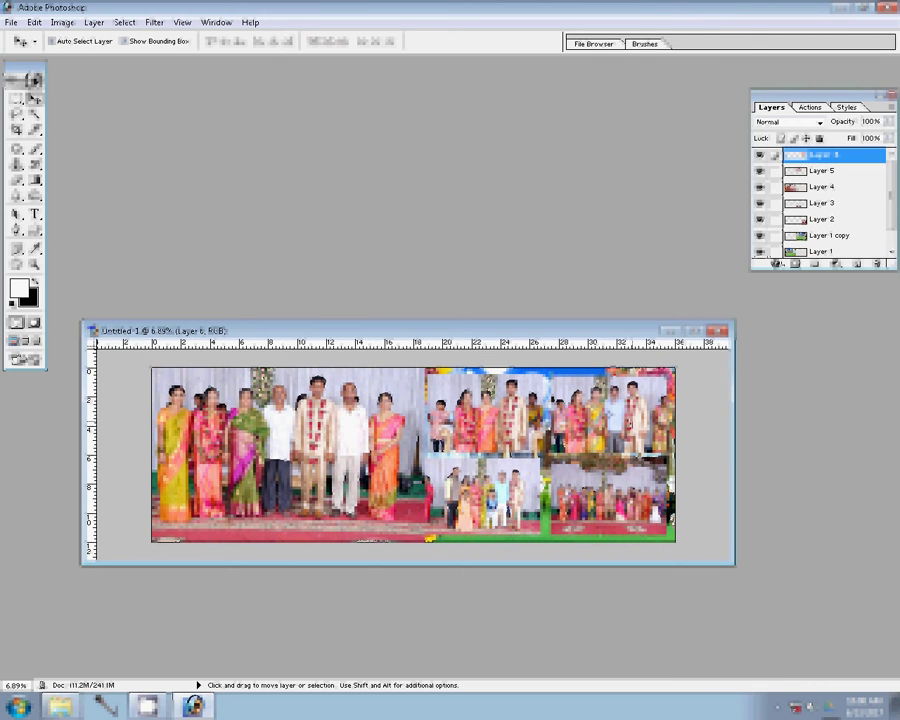
click(776, 264)
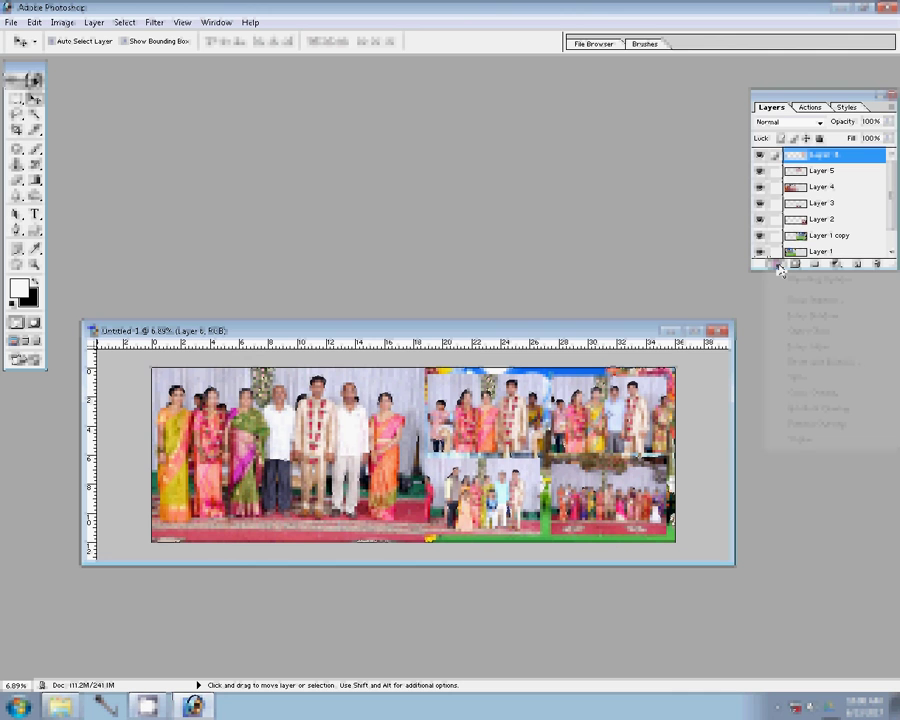
click(801, 441)
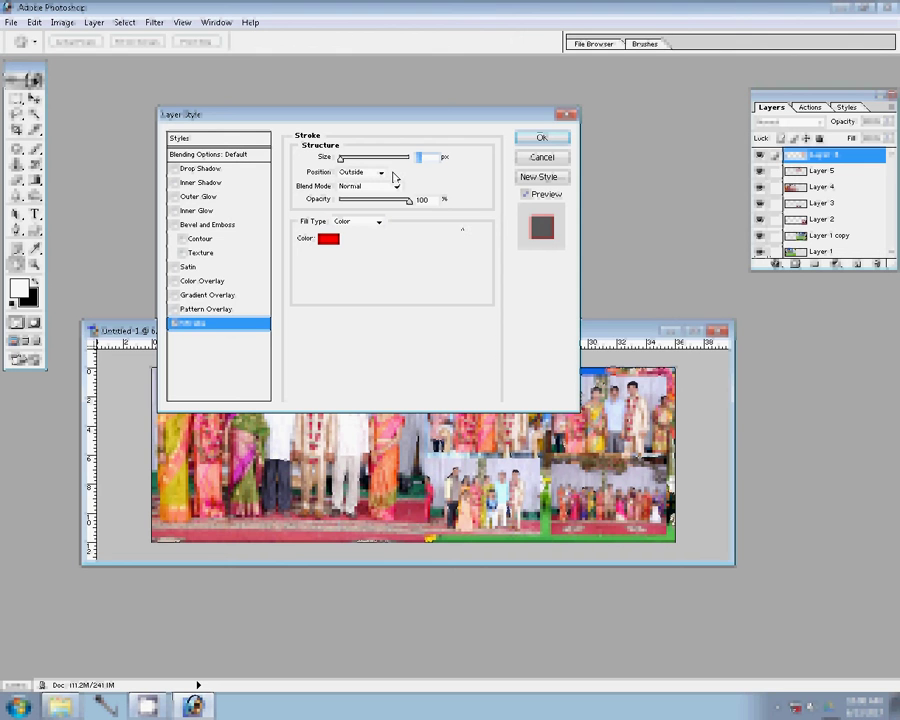
- Set the stroke to 22 px with a light pattern fill and apply it
key(Up)
text(22)
click(360, 221)
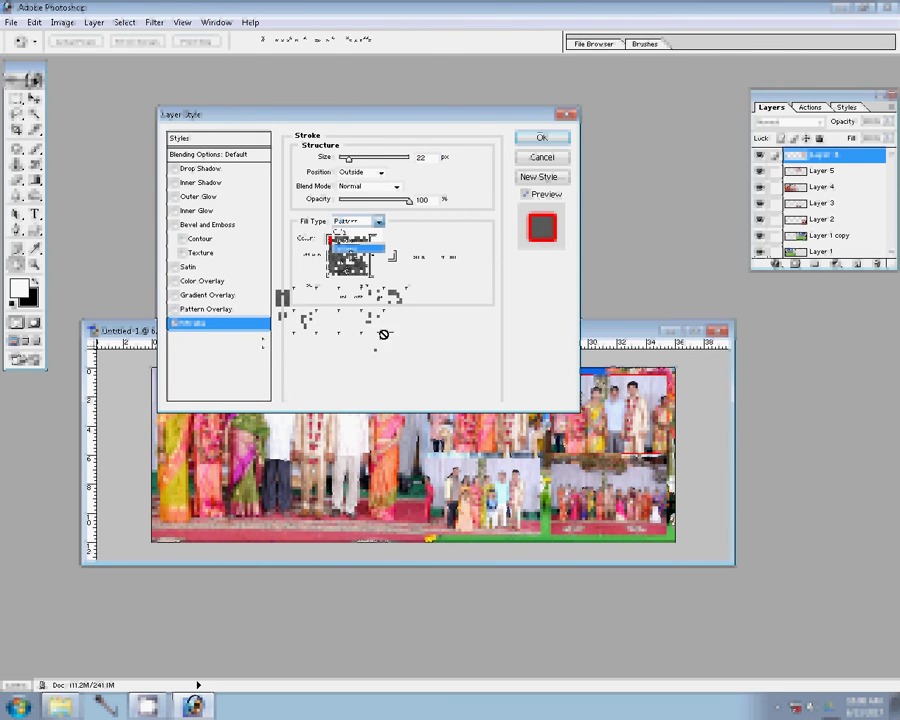
click(350, 258)
click(373, 256)
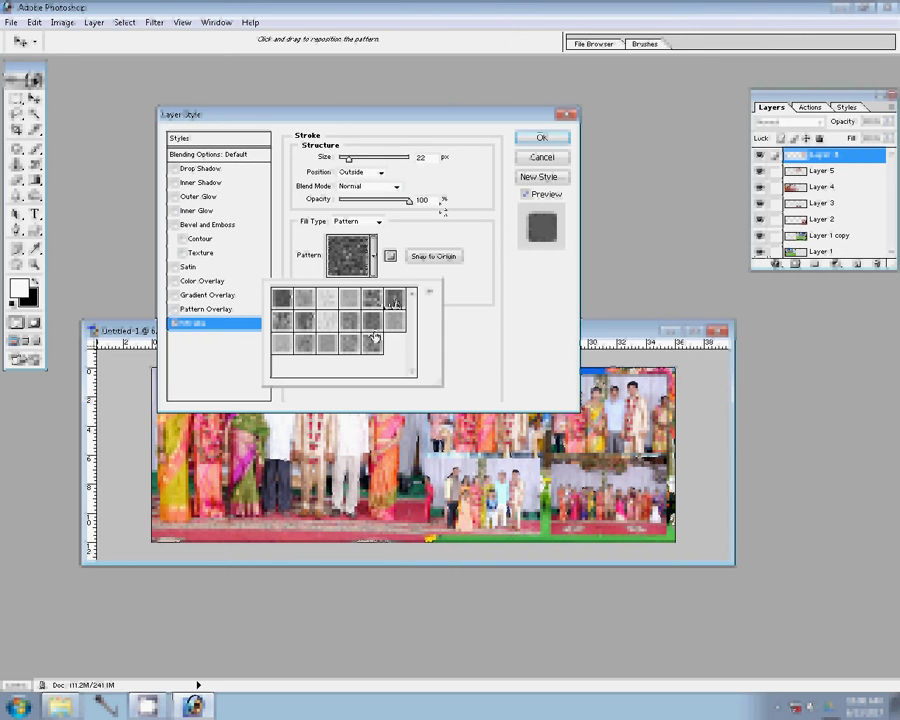
click(281, 319)
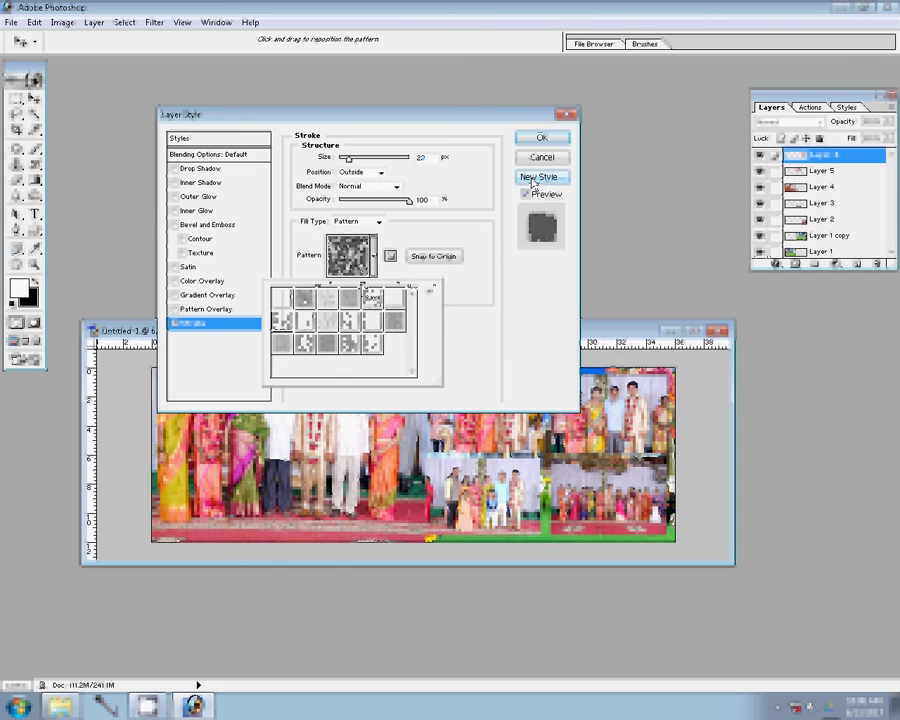
click(533, 182)
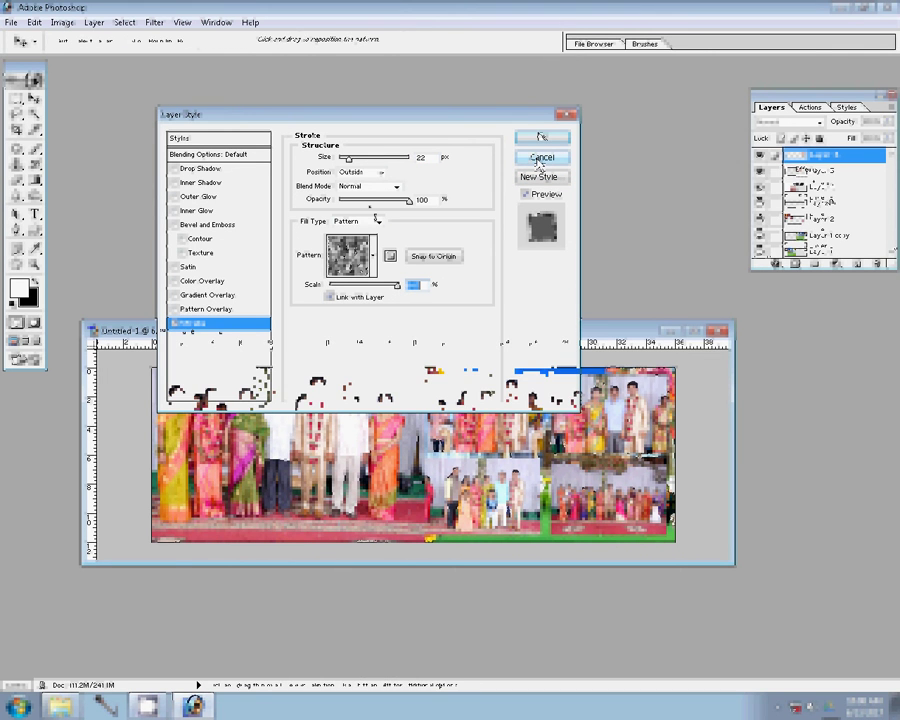
click(541, 137)
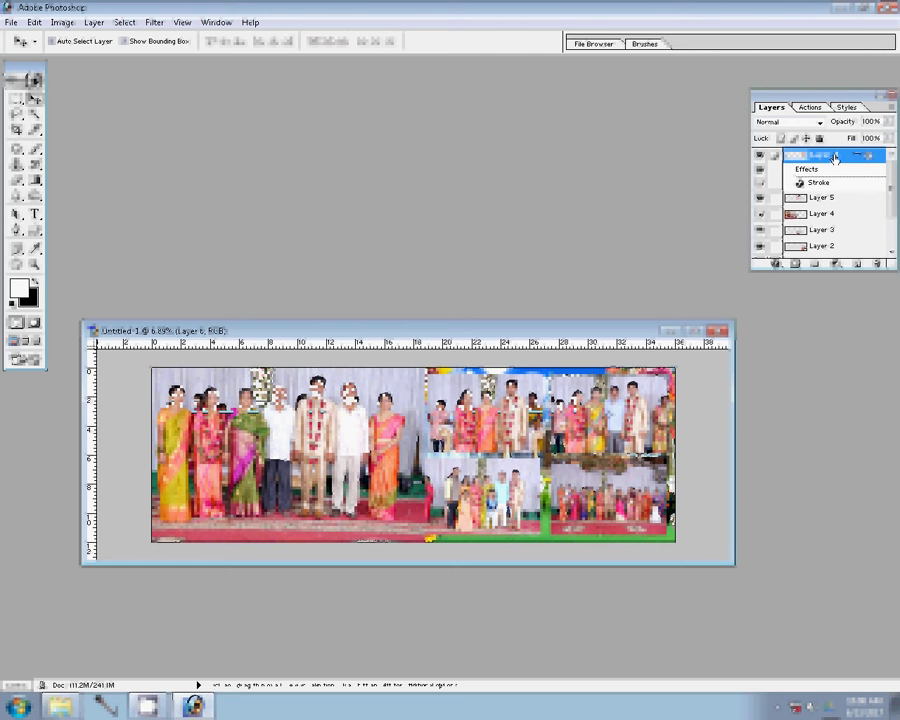
- Select Layers 3 to 5 and merge them down into the stroked layer with Ctrl+E
ctrl+click(484, 497)
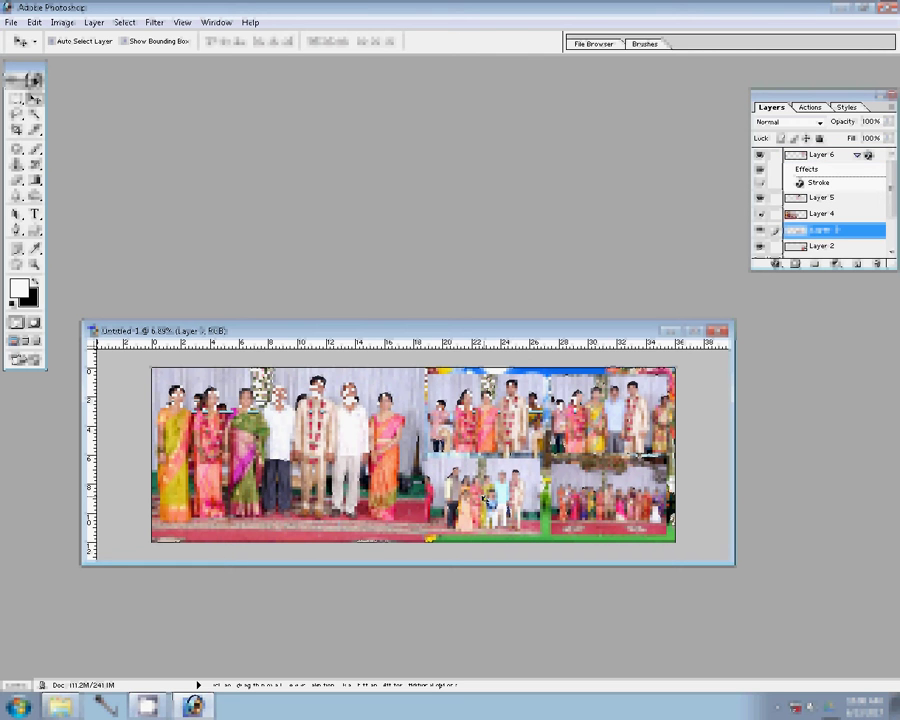
click(820, 198)
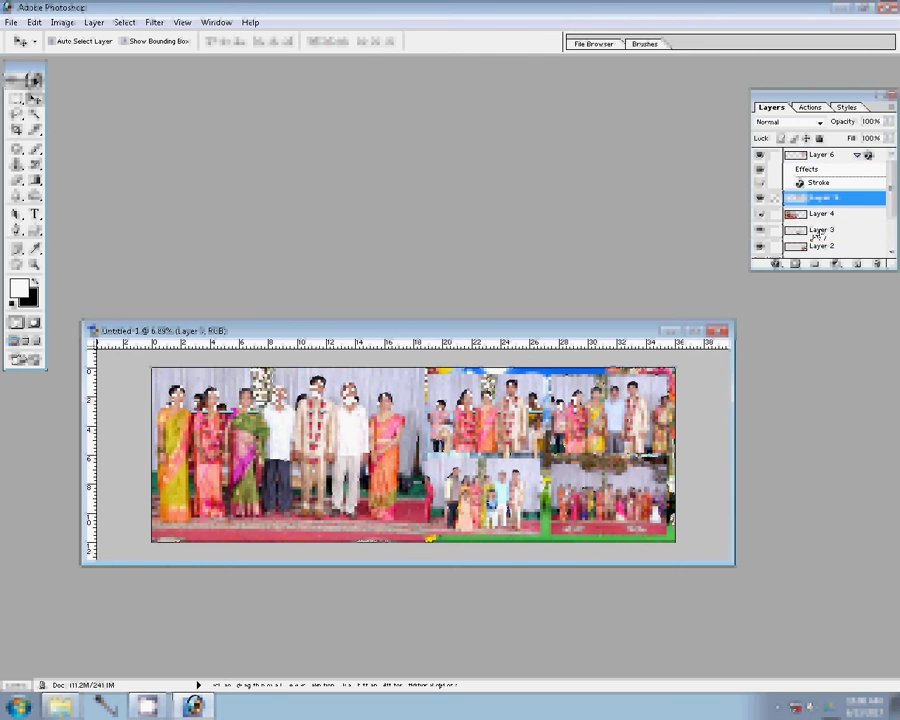
key(ctrl+e)
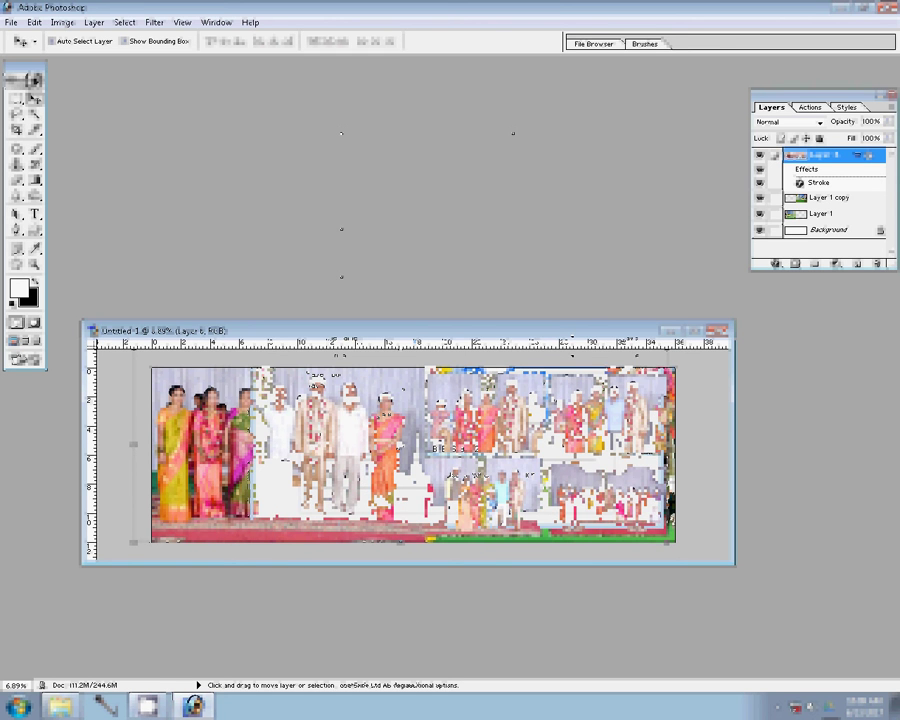
- Save the album page as '58' in Photoshop PSD format
key(ctrl+s)
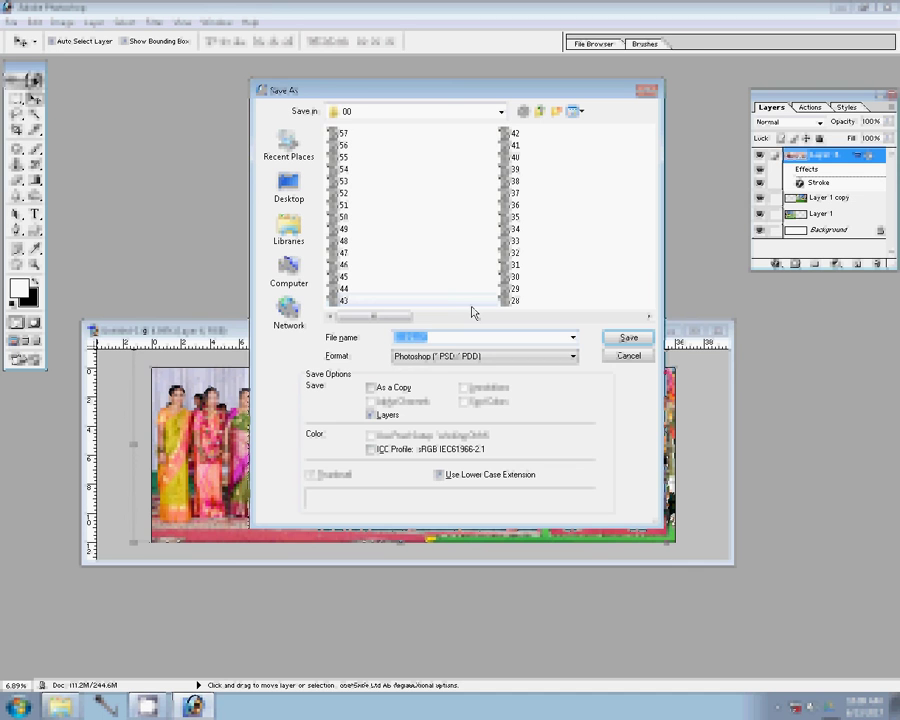
text(58)
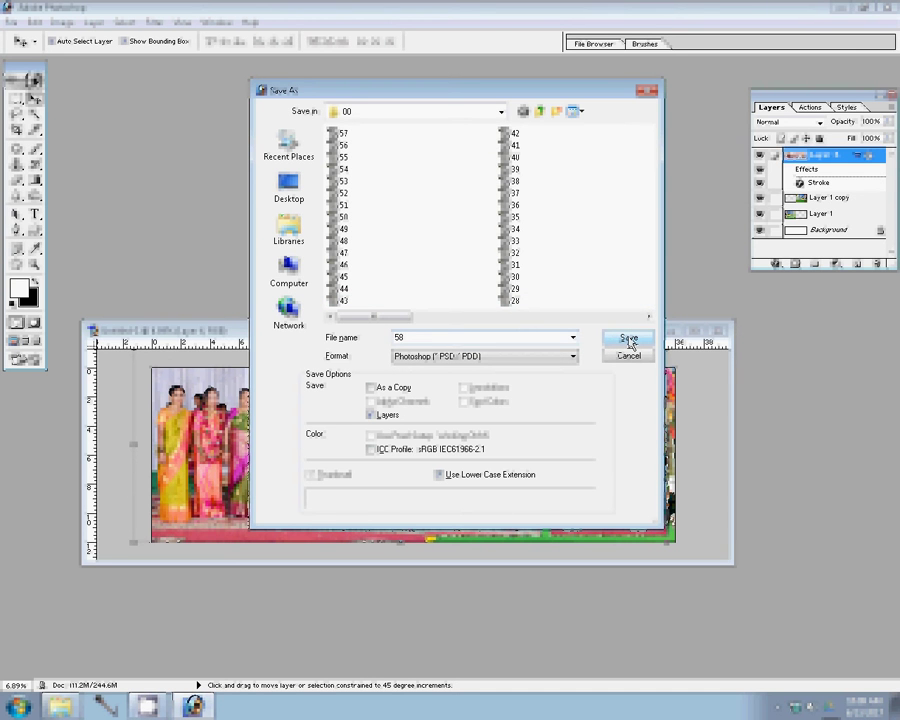
click(629, 341)
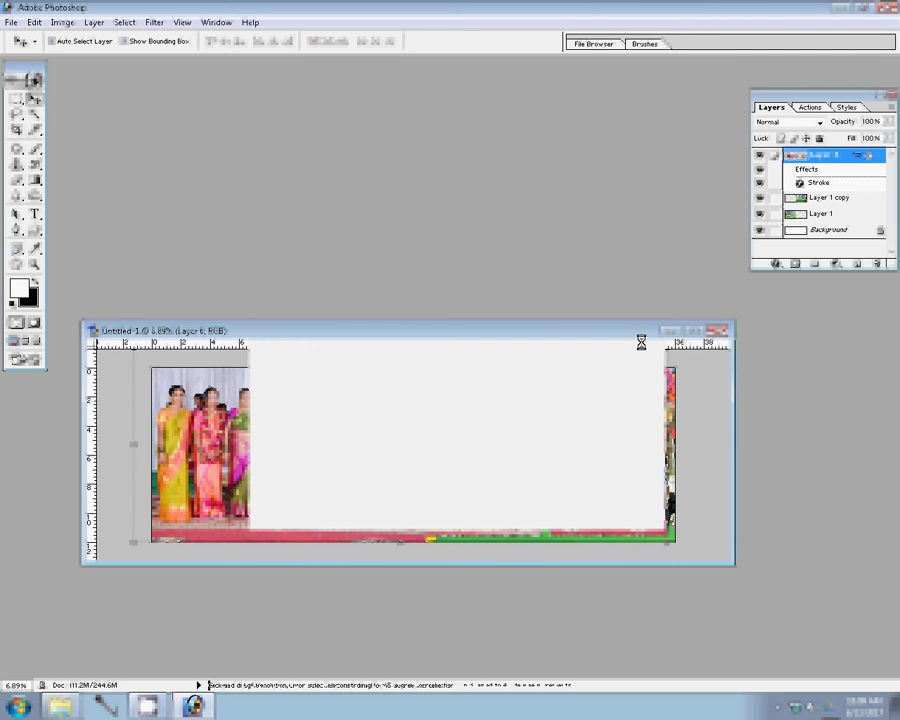